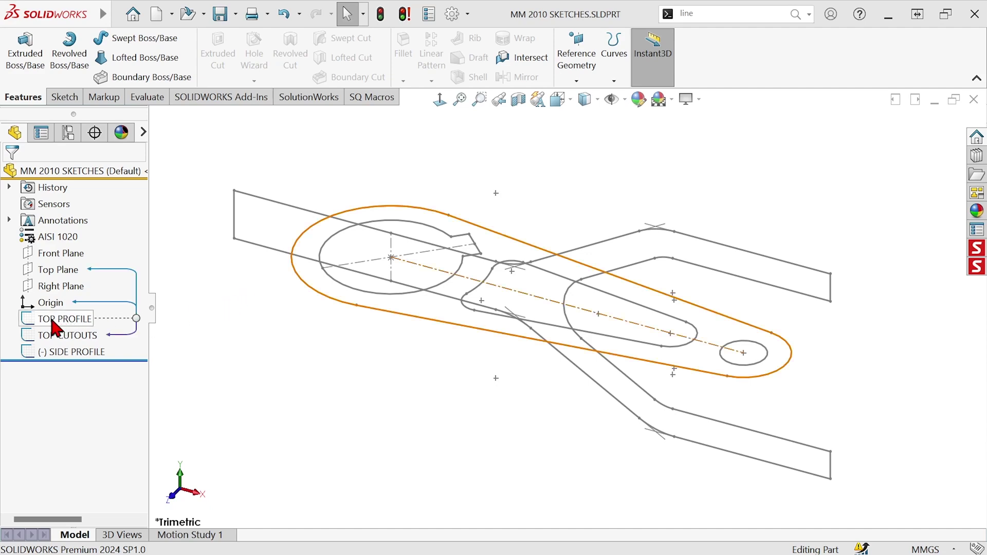
- Apply the green swatch as the TOP PROFILE sketch colour and confirm
right_click(50, 316)
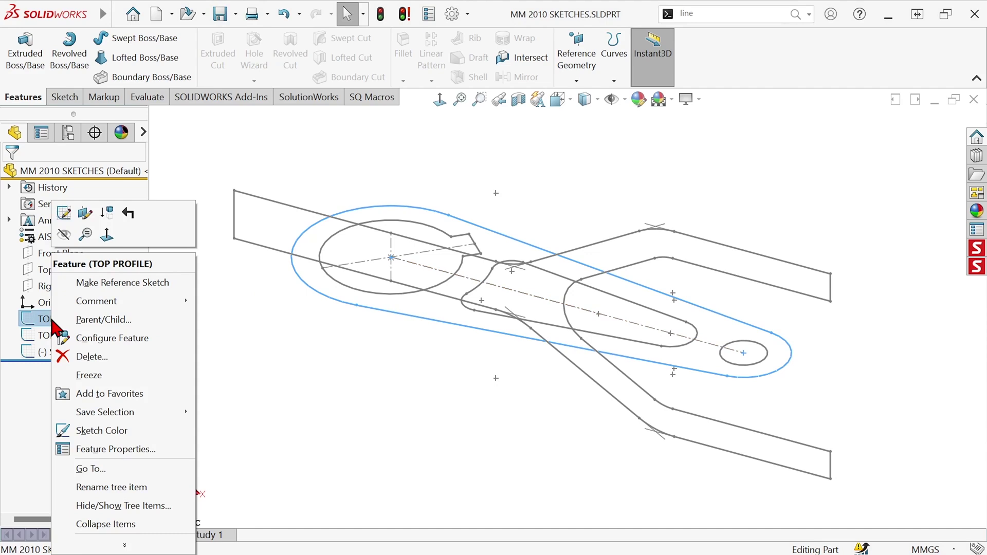
left_click(98, 441)
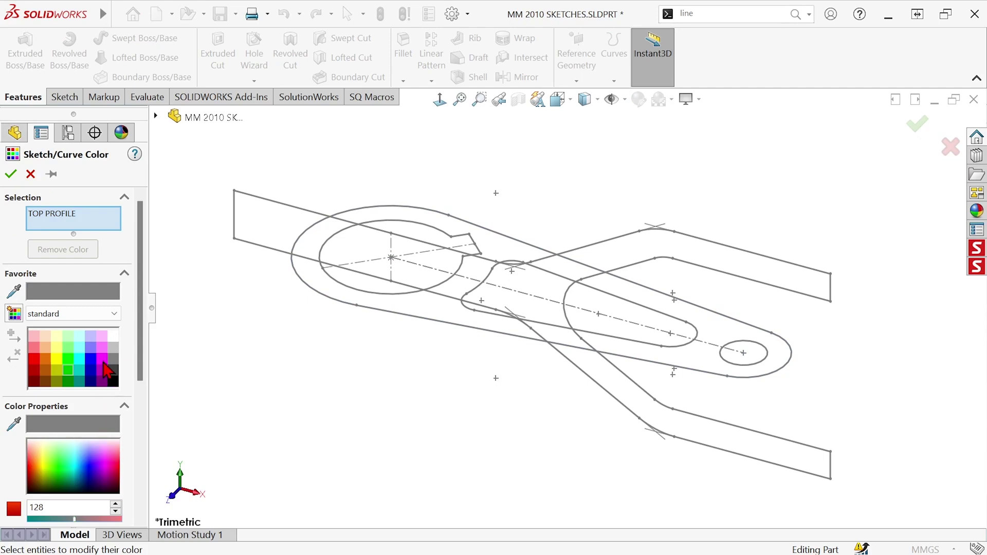
left_click(68, 372)
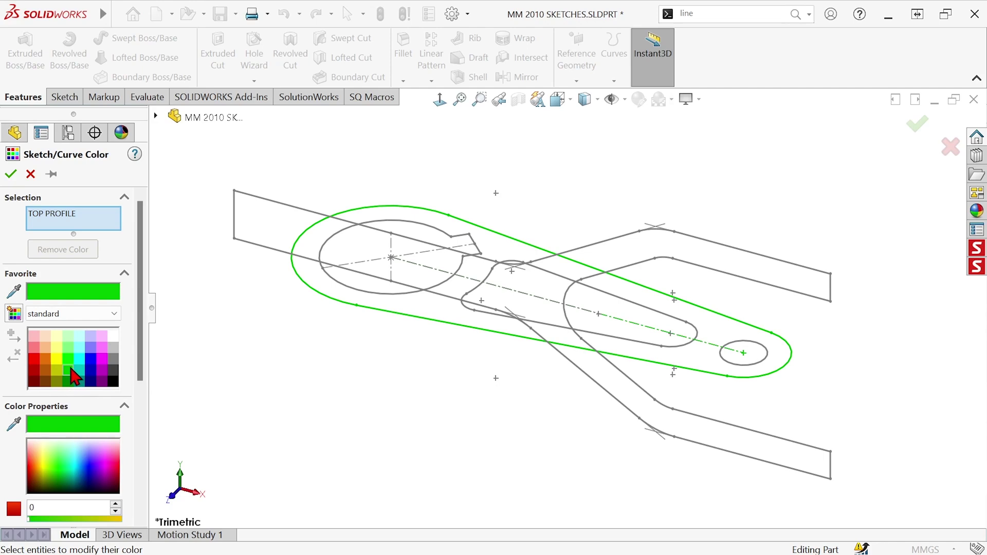
left_click(11, 174)
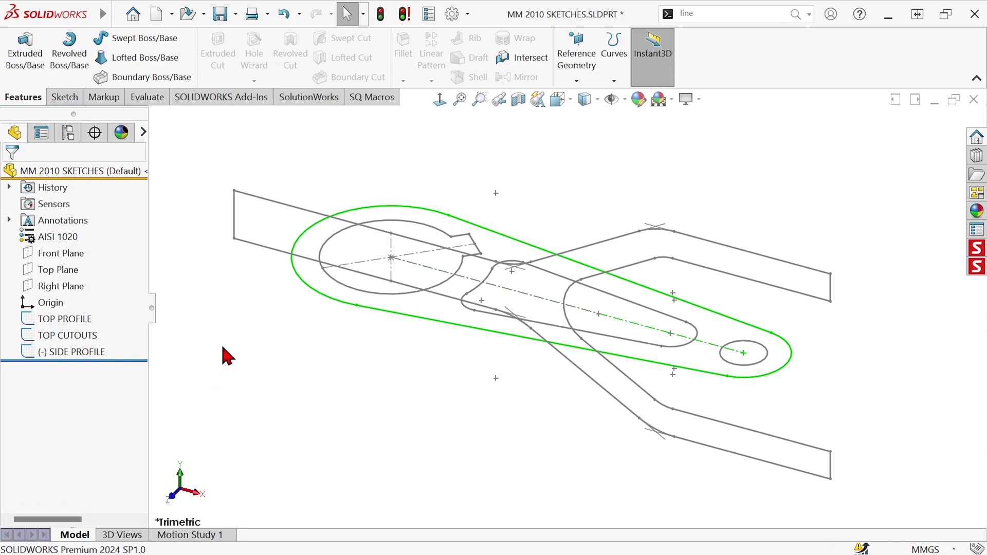
- Enable the Line Format toolbar from the CommandManager's toolbars list
left_click(112, 14)
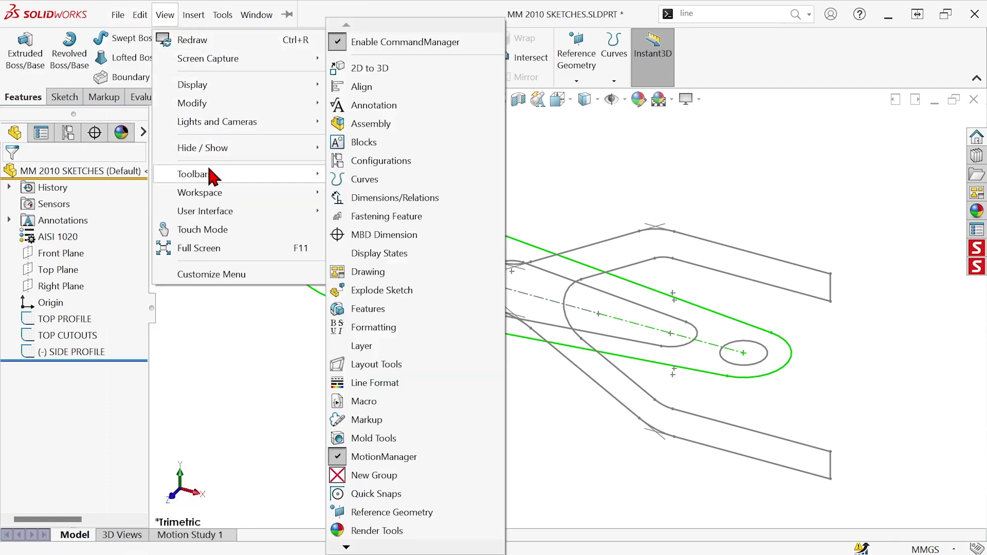
mouse_move(194, 175)
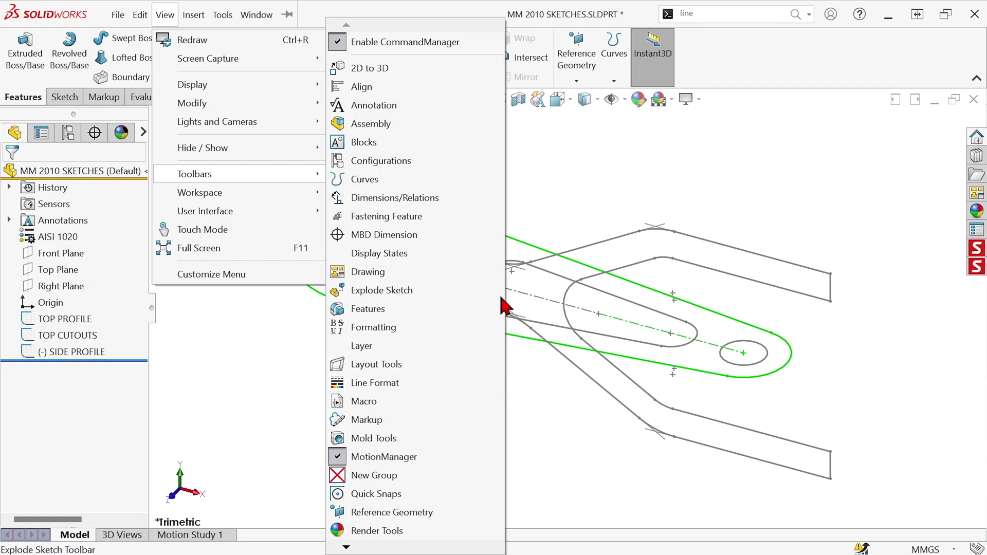
left_click(778, 48)
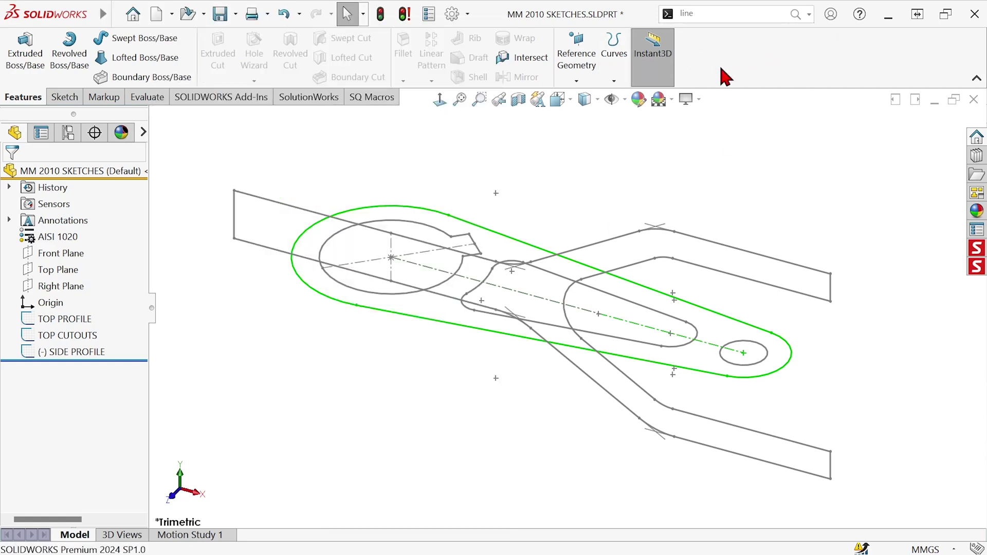
right_click(740, 54)
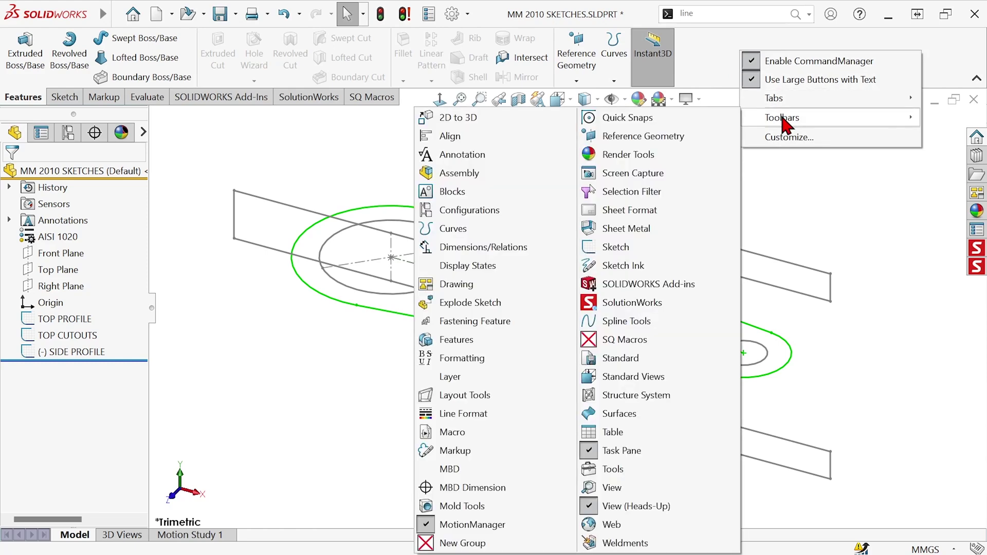
mouse_move(783, 118)
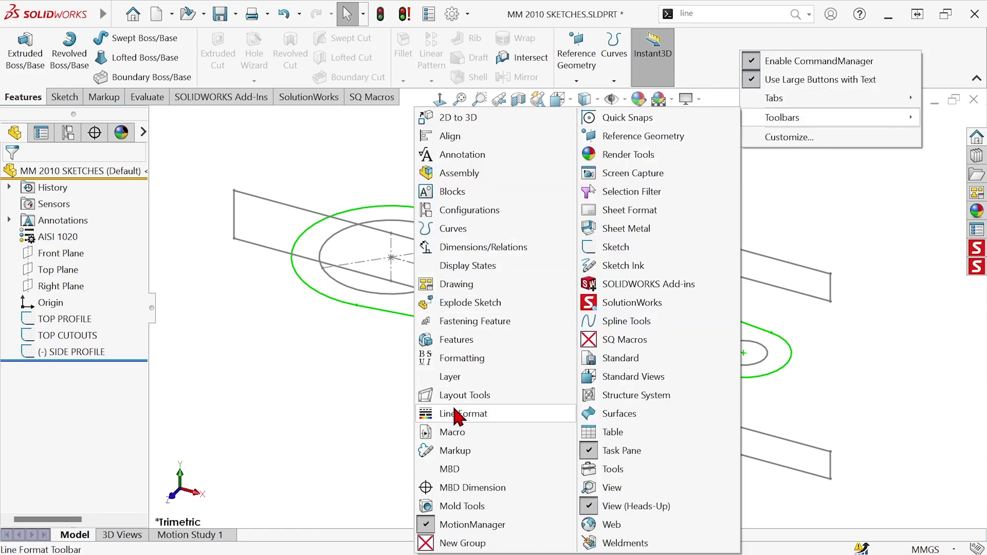
left_click(448, 412)
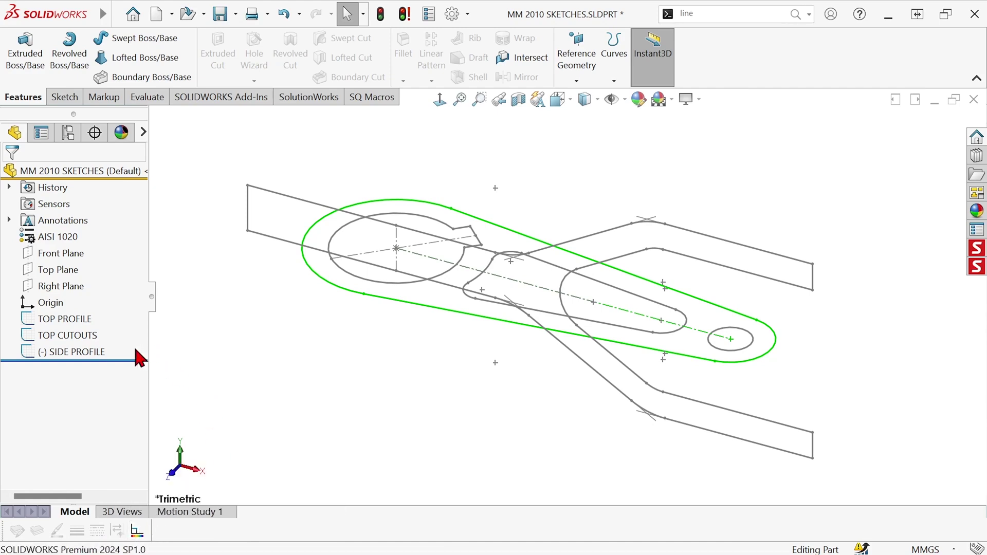
- Select SIDE PROFILE and set its line colour to dark blue using Line Color
left_click(48, 352)
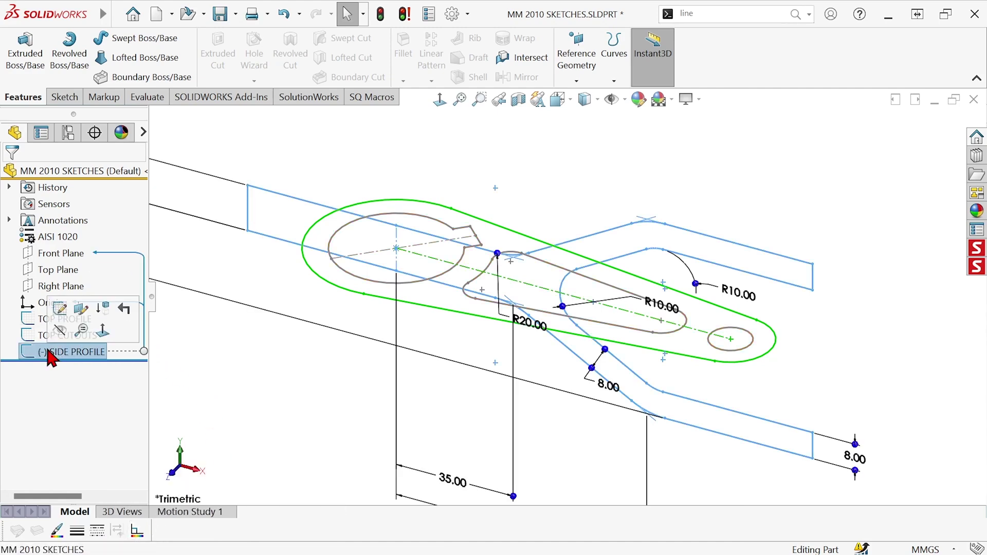
left_click(57, 531)
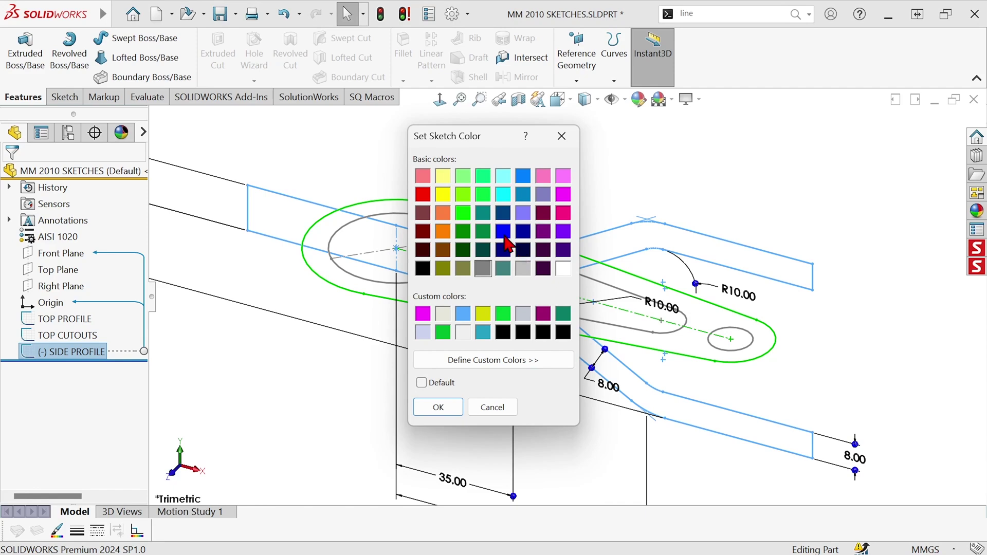
left_click(503, 232)
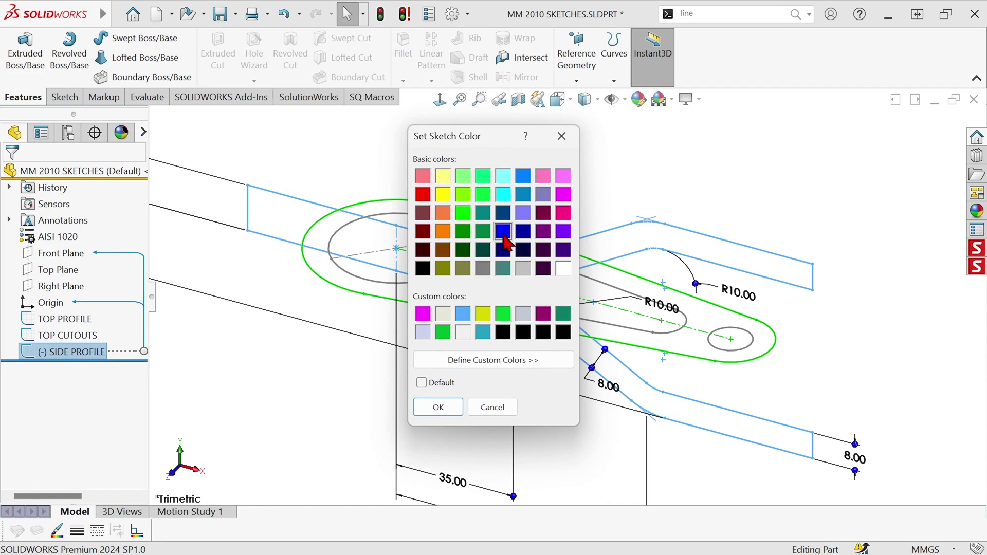
left_click(429, 408)
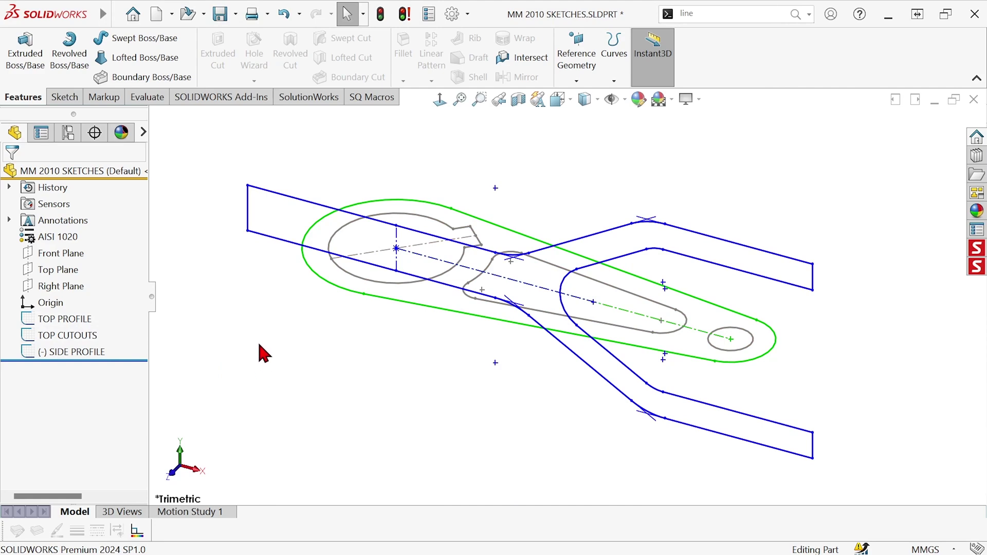
- Select TOP PROFILE and SIDE PROFILE together and remove their custom sketch colours
left_click(60, 318)
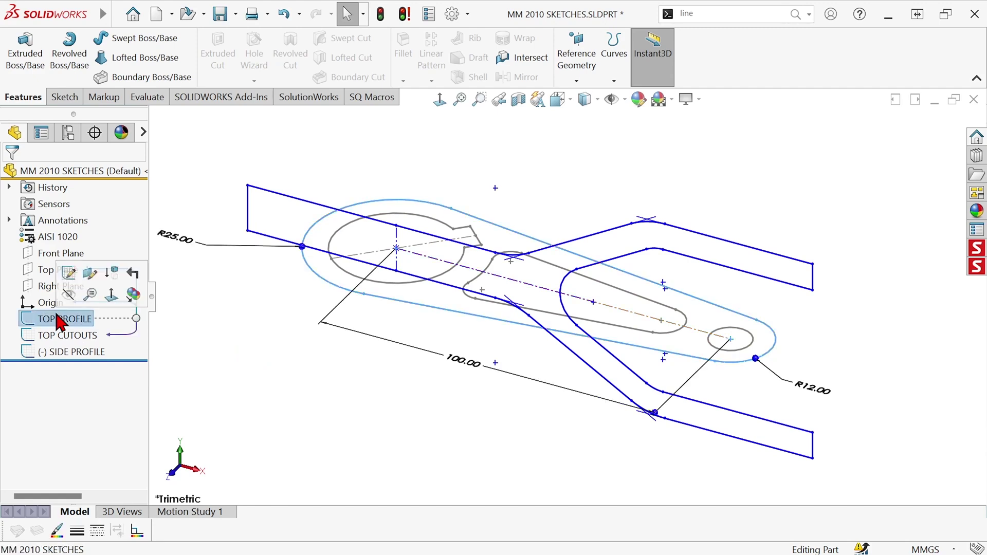
left_click(59, 356, "ctrl")
right_click(59, 363)
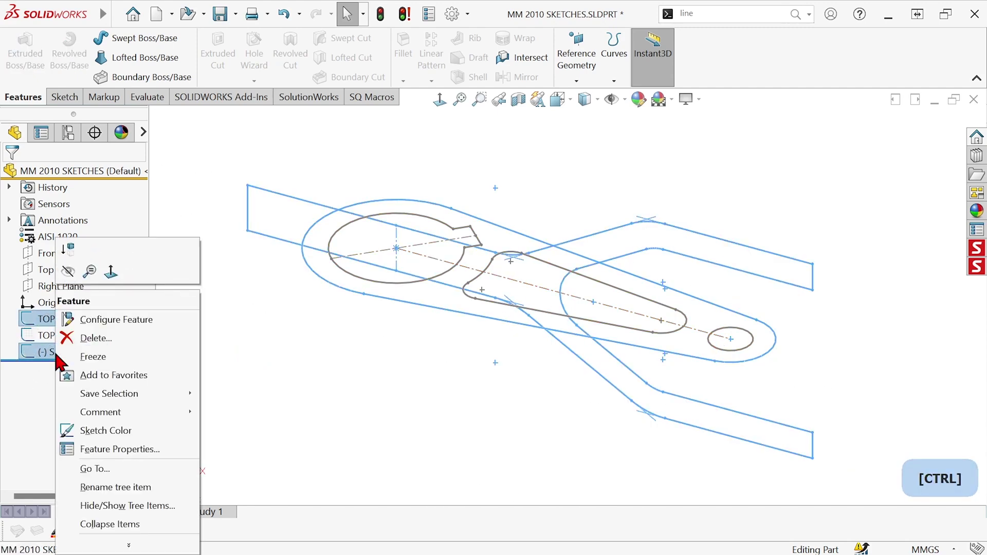
left_click(114, 432)
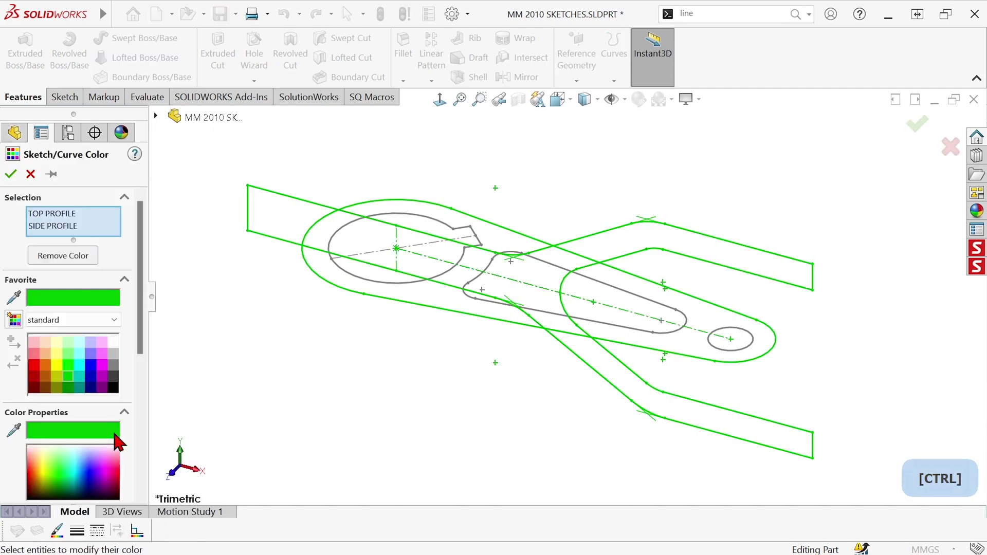
left_click(61, 258)
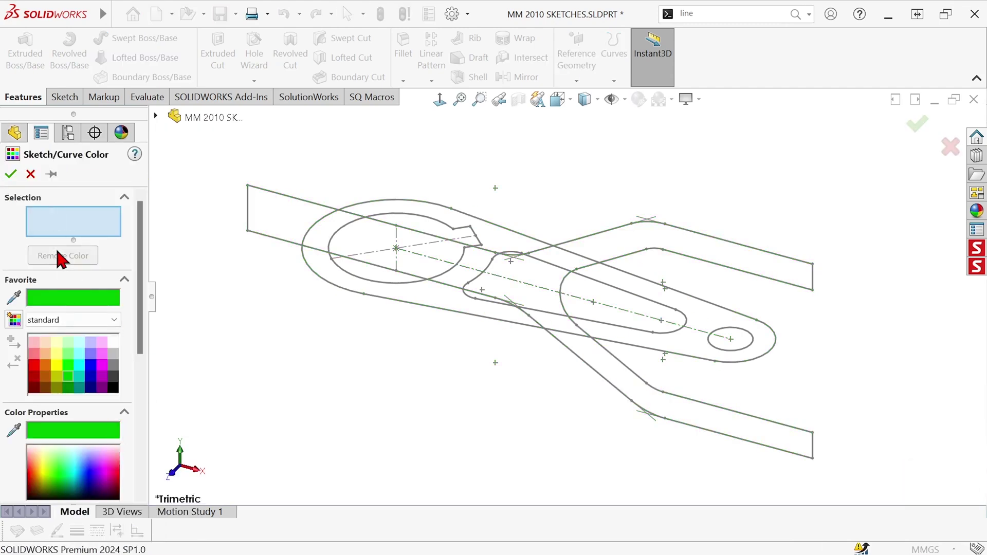
left_click(11, 173)
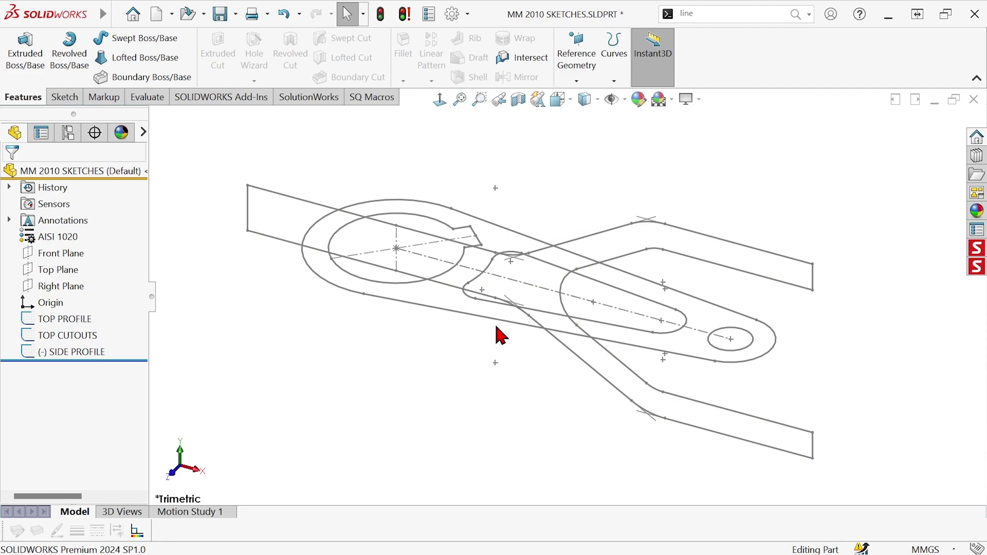
left_click(452, 14)
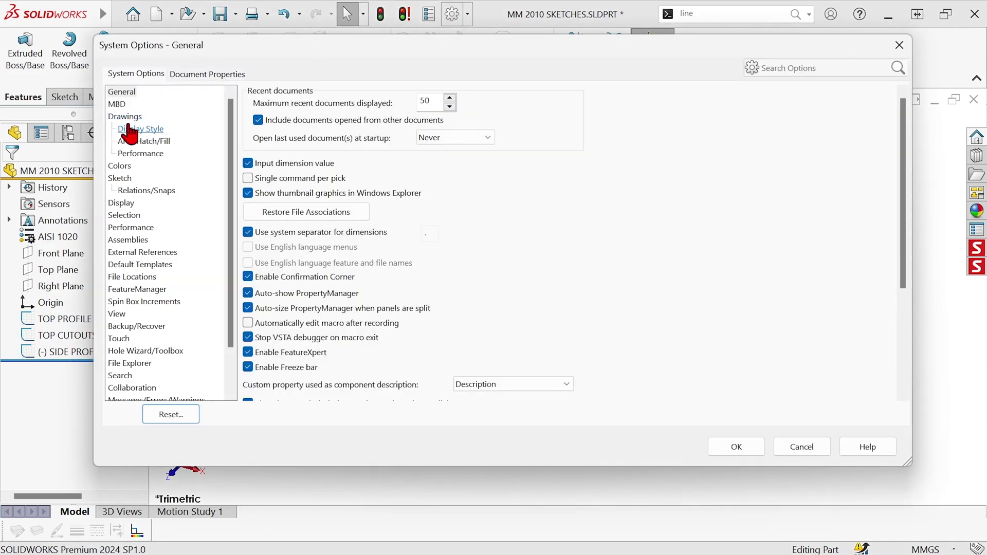
left_click(119, 167)
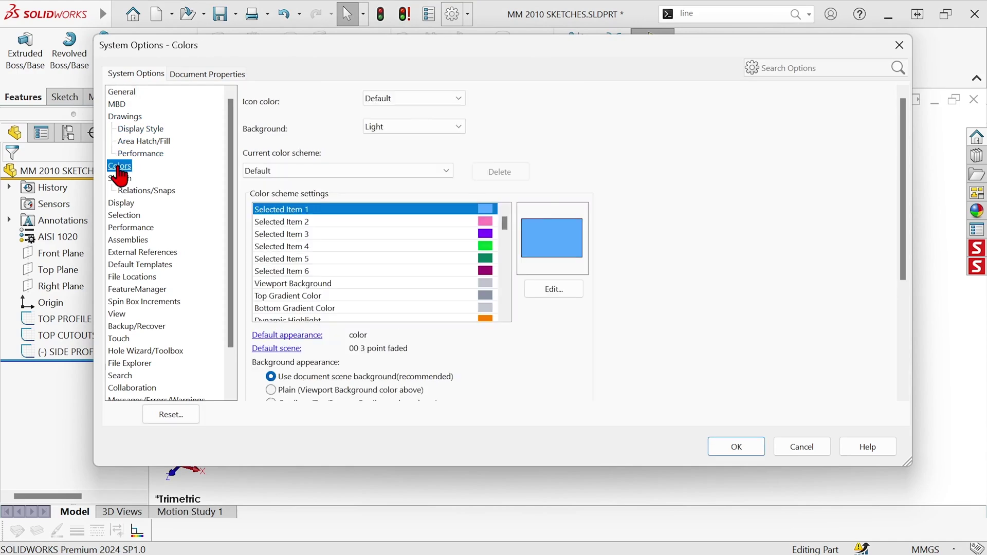
left_click(505, 316)
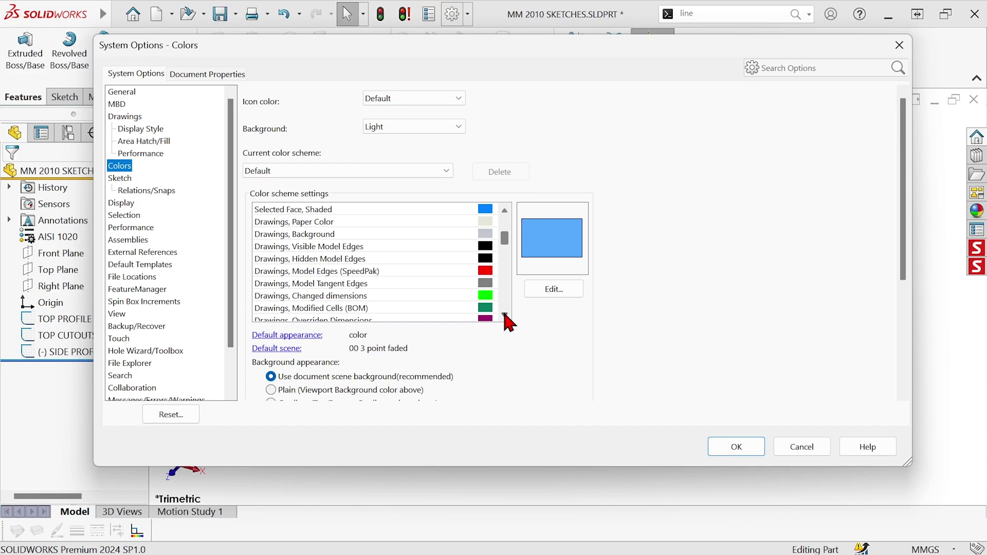
left_click_drag(506, 316, 505, 318)
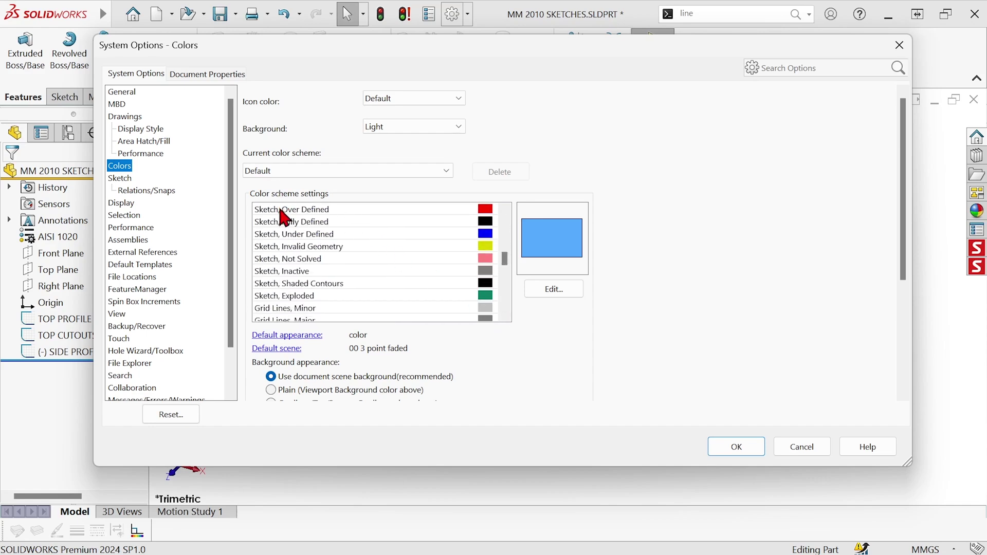
left_click(298, 273)
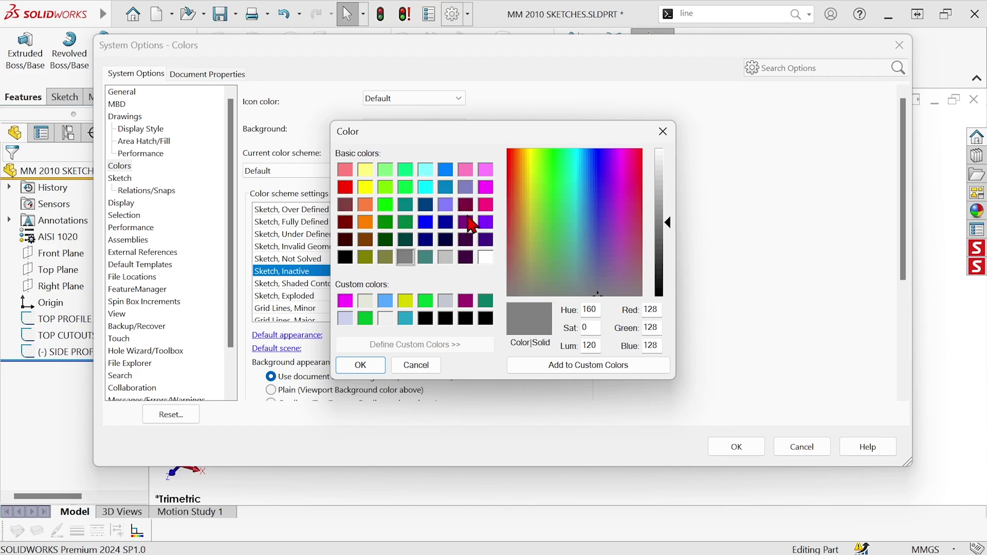
left_click(663, 131)
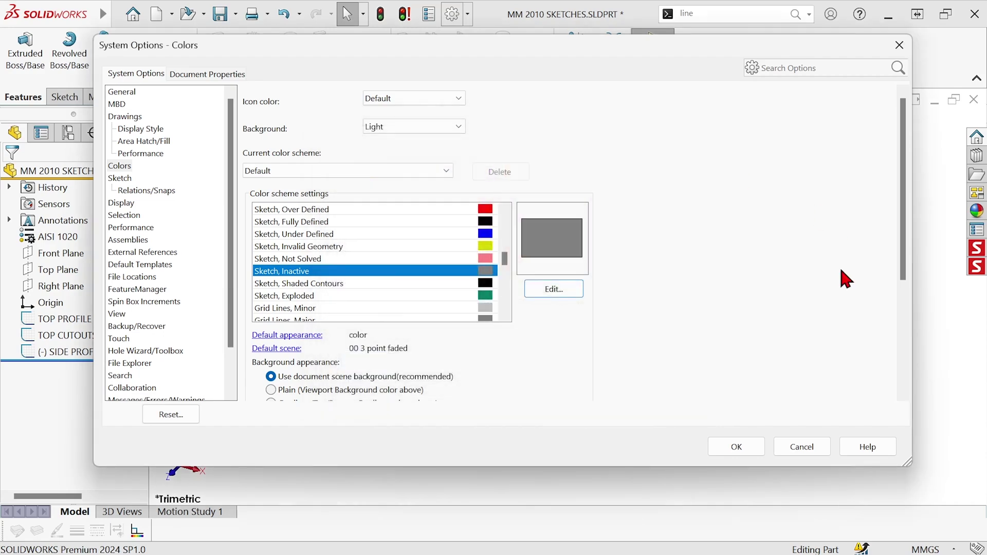
left_click(807, 451)
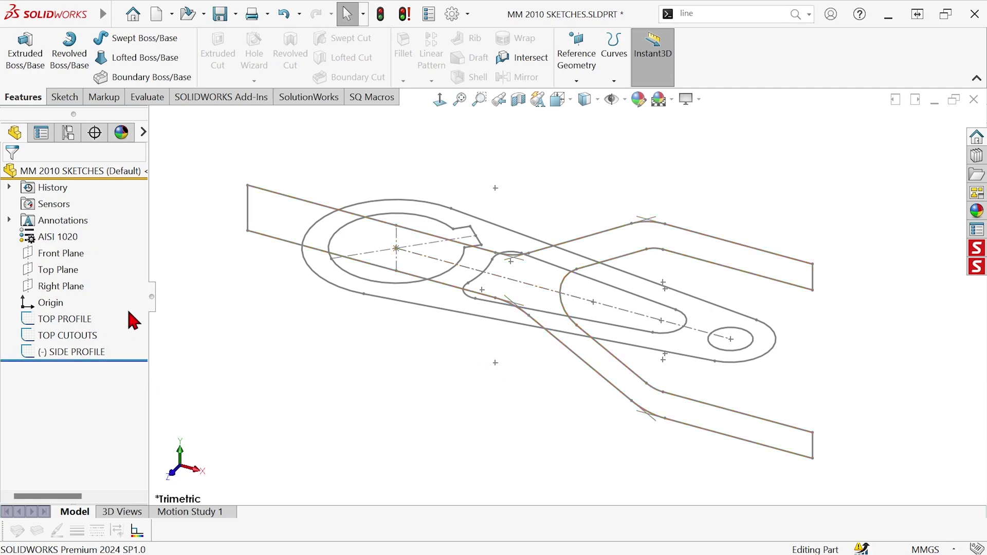
- Expand the display pane and start editing the TOP CUTOUTS sketch
left_click(143, 132)
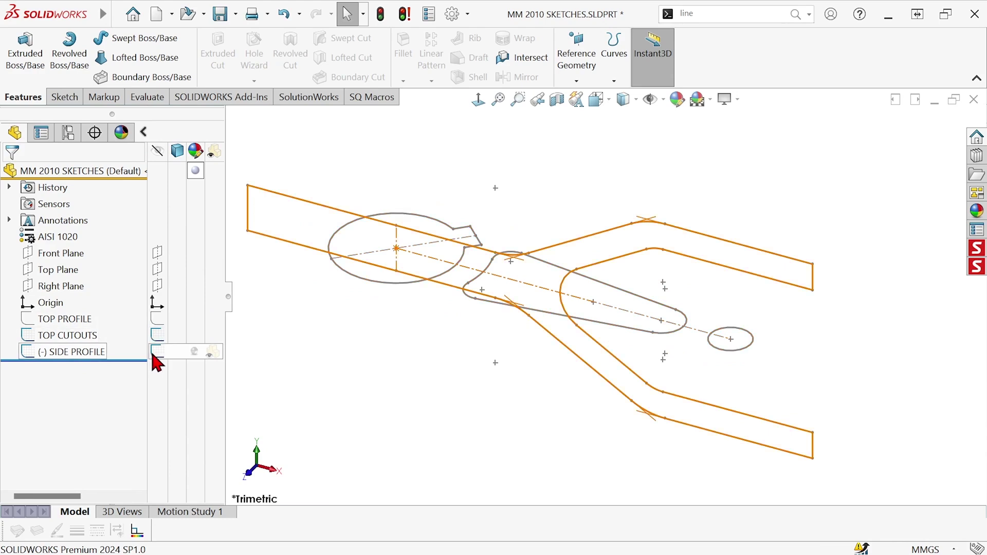
left_click(85, 345)
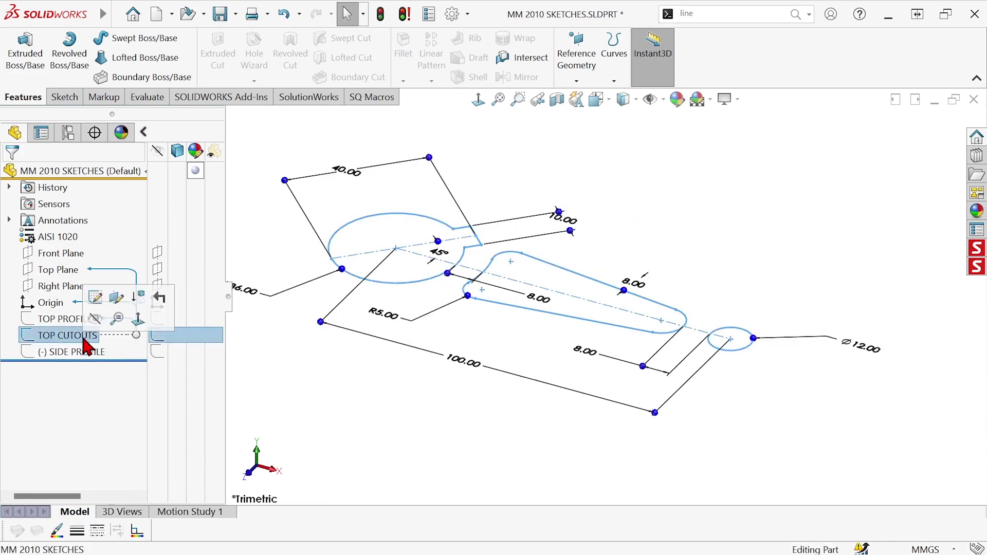
left_click(96, 298)
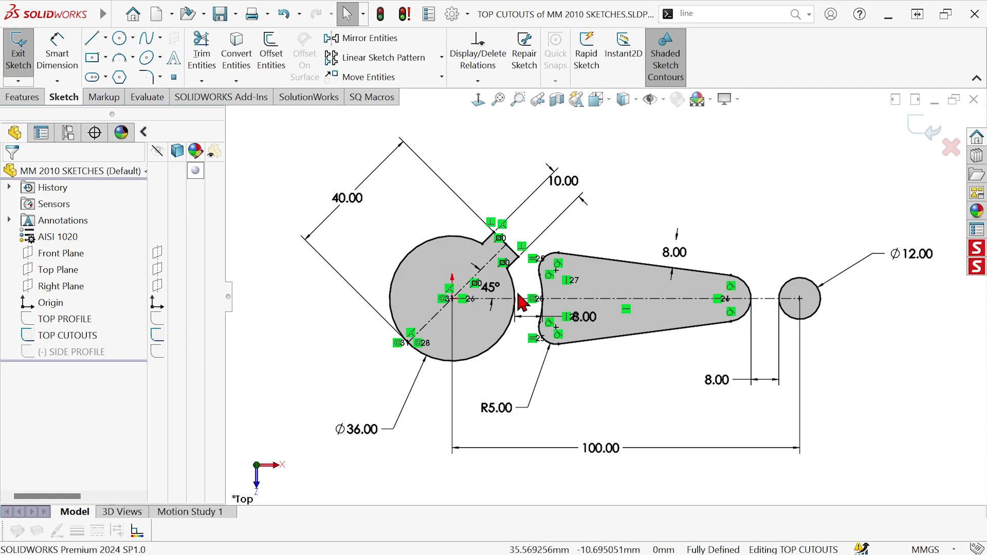
- Chain-select the notched 36 mm circle outline and set its line colour to orange
right_click(466, 246)
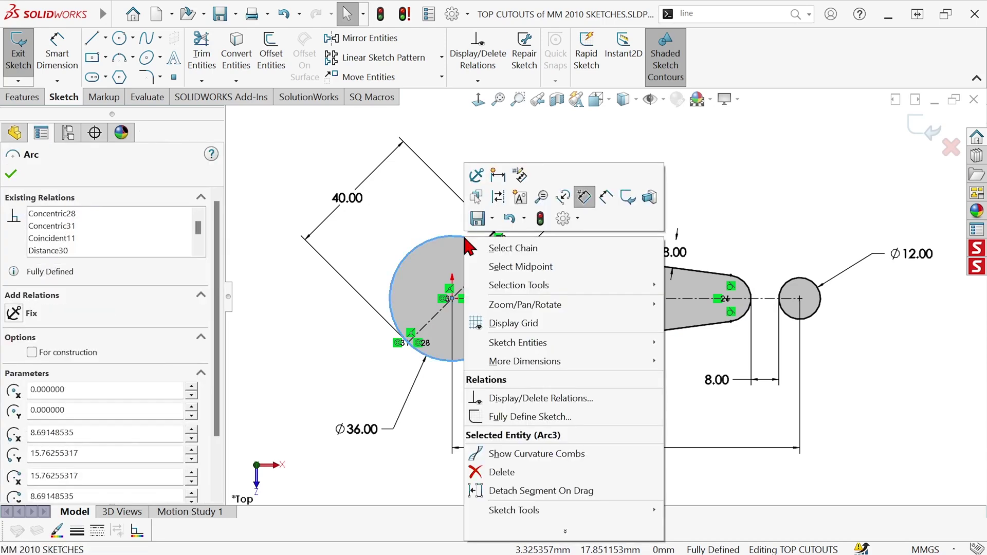
left_click(502, 248)
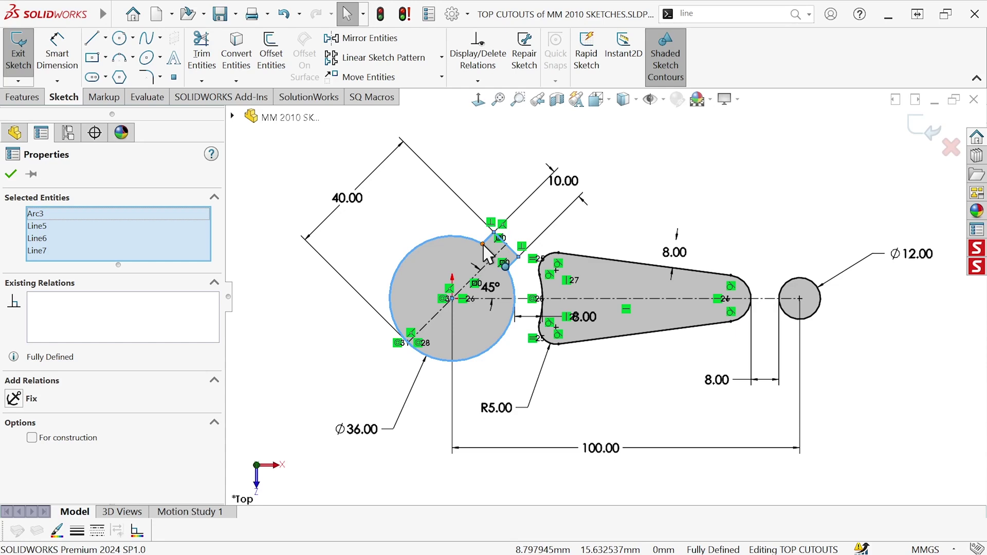
left_click(58, 533)
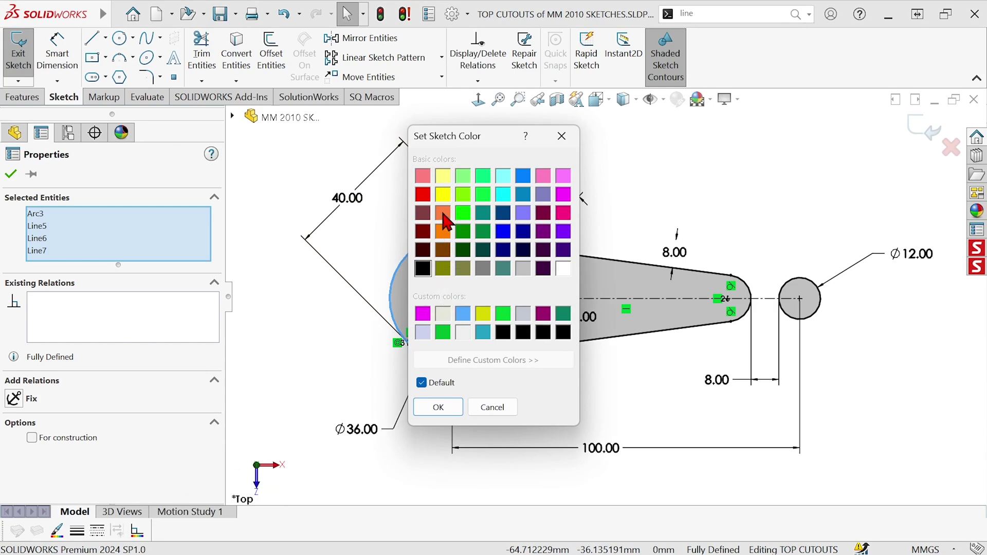
left_click(444, 213)
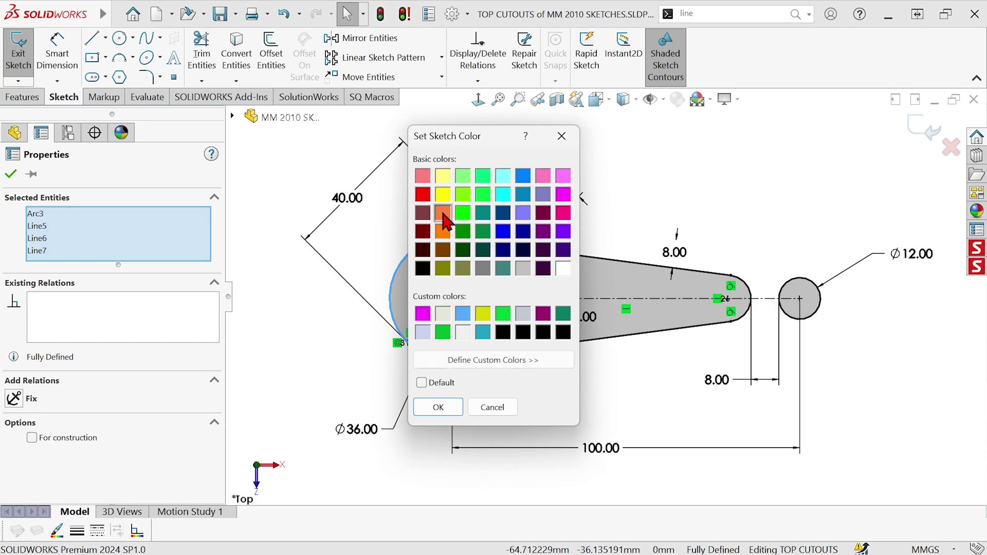
left_click(438, 409)
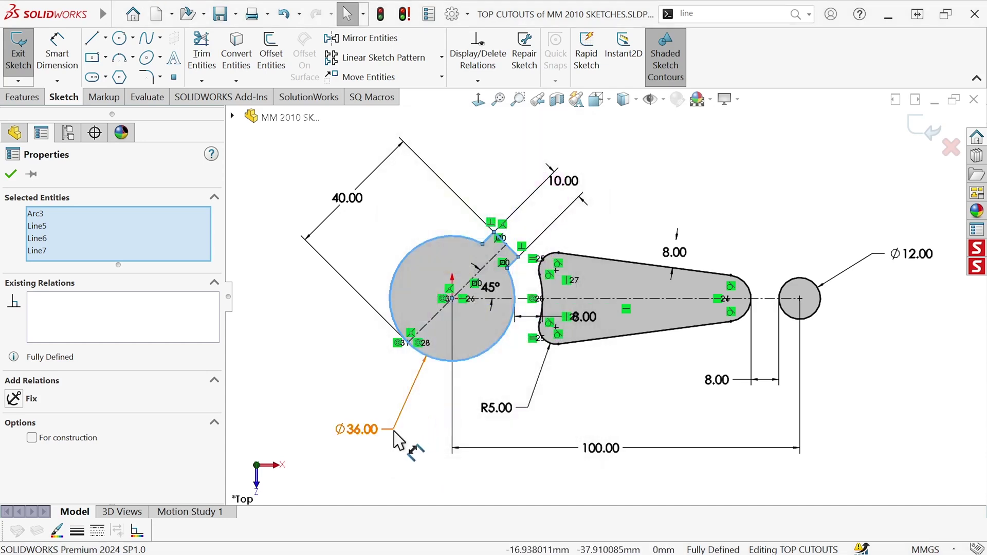
left_click(271, 373)
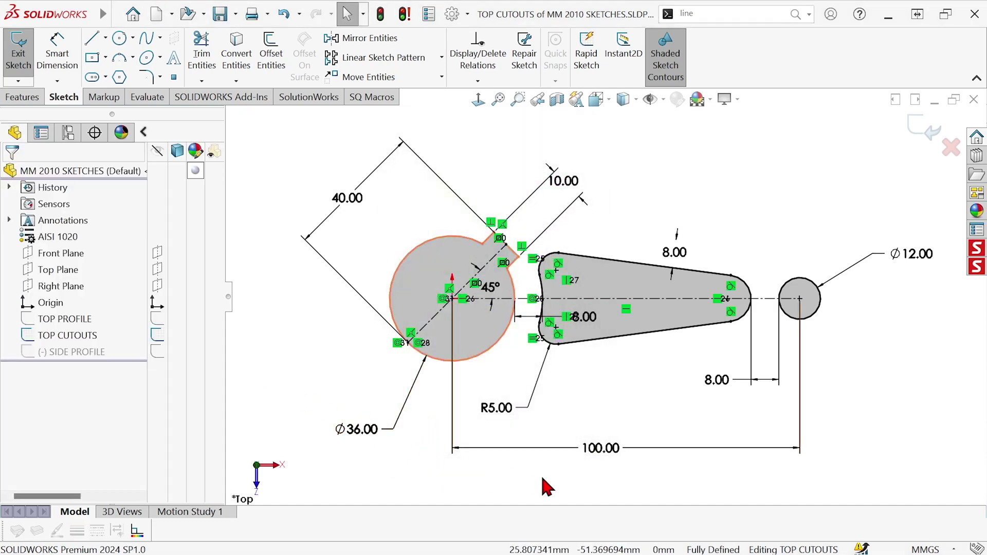
- Set the Ø12 circle's line colour to purple
left_click(818, 314)
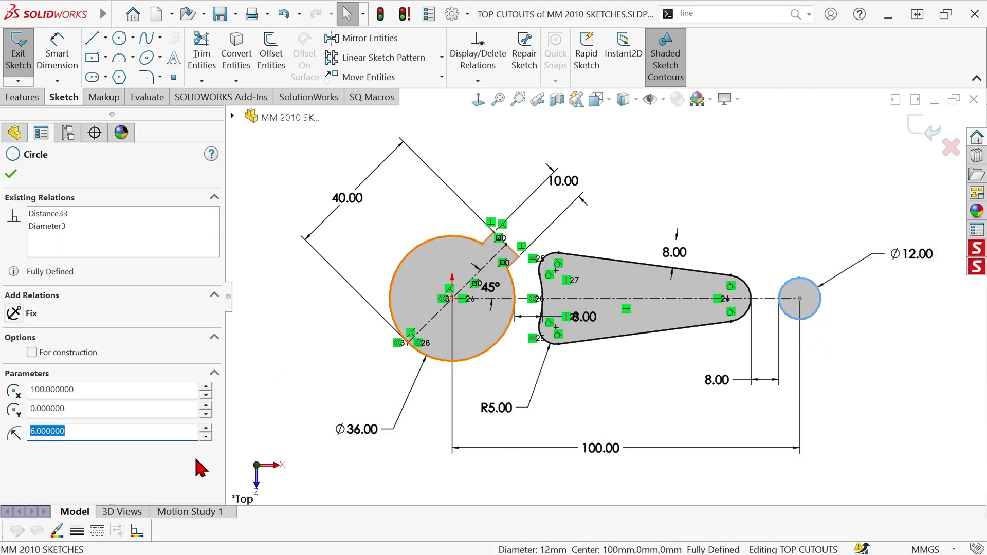
left_click(57, 531)
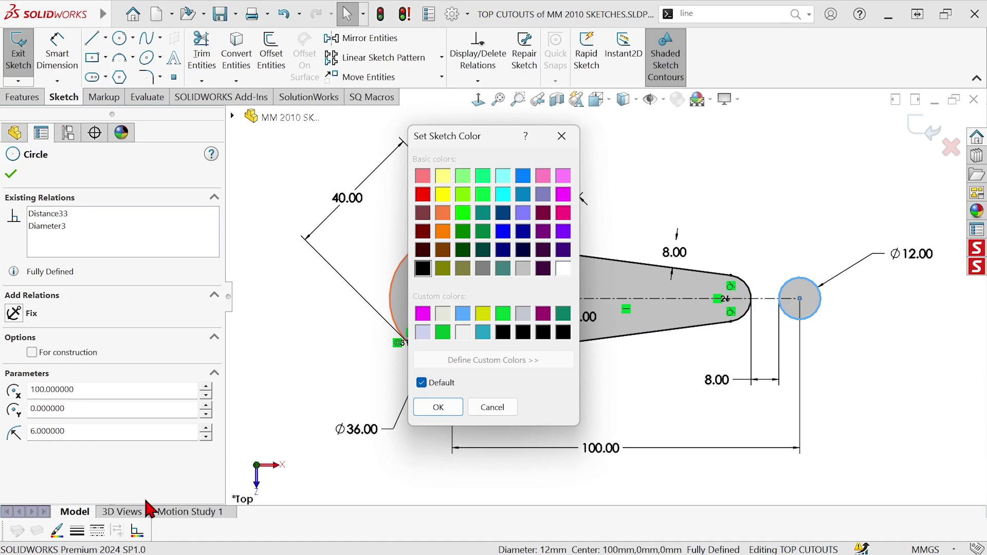
left_click(563, 231)
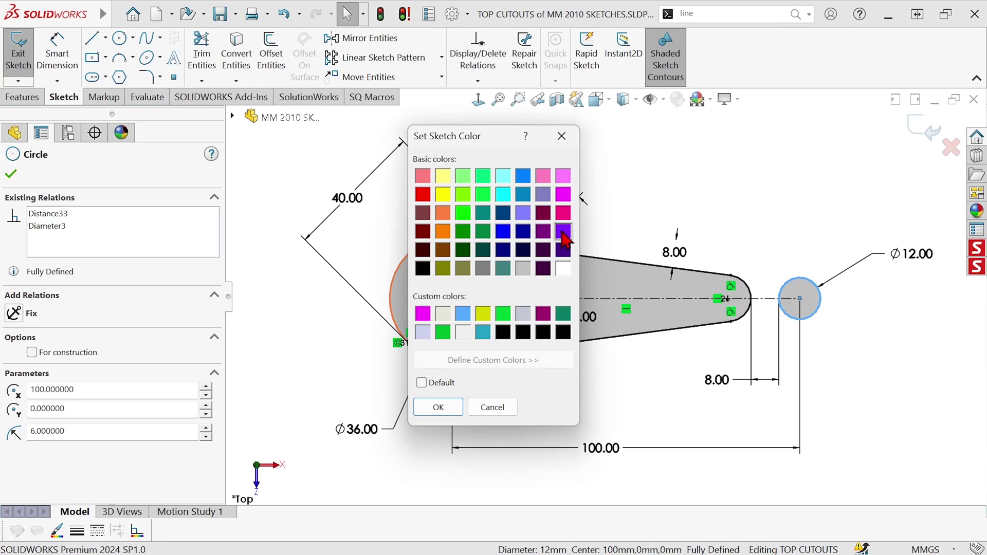
left_click(434, 408)
- Deselect, then chain-select the whole tapered slot outline
left_click(969, 414)
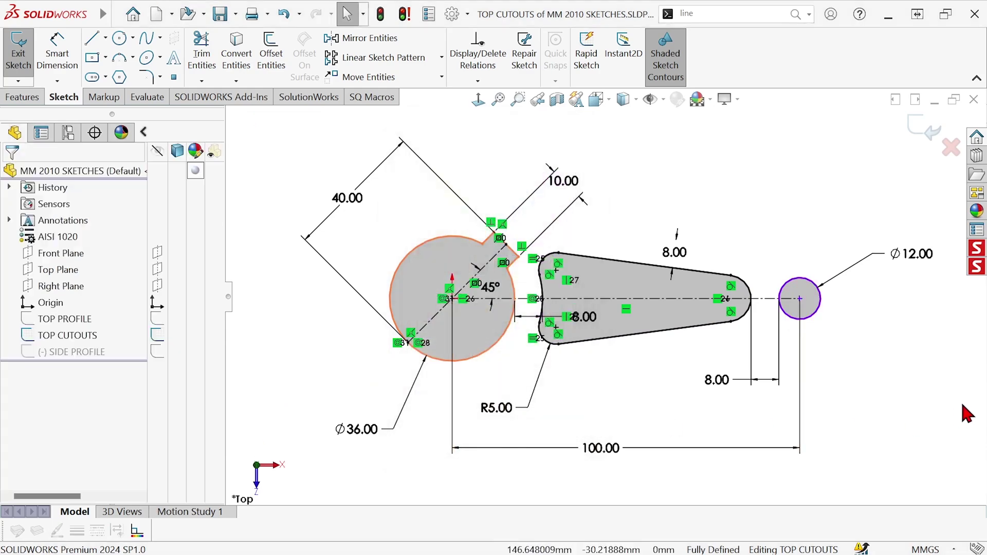
right_click(680, 330)
left_click(716, 265)
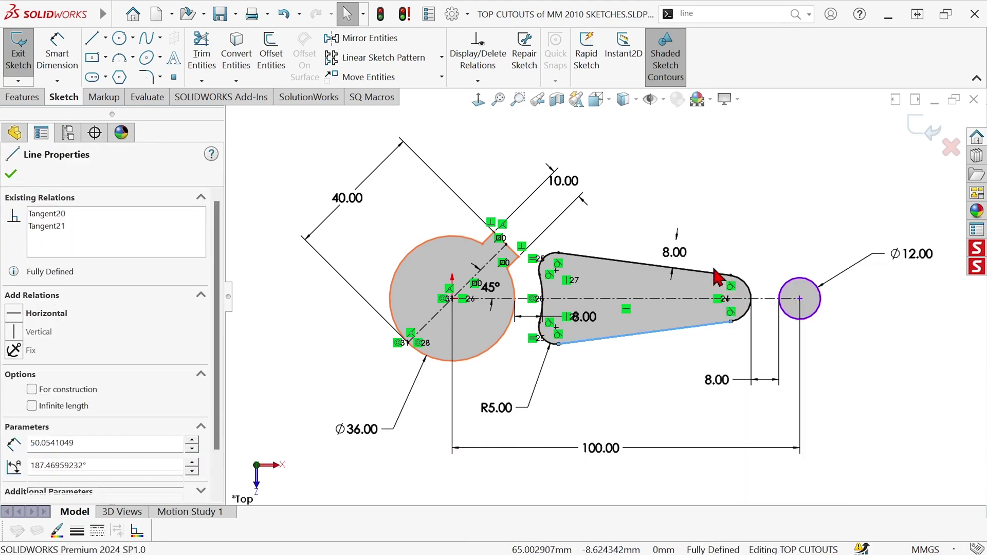
- Apply the blue swatch as the selected slot outline's sketch colour
left_click(57, 531)
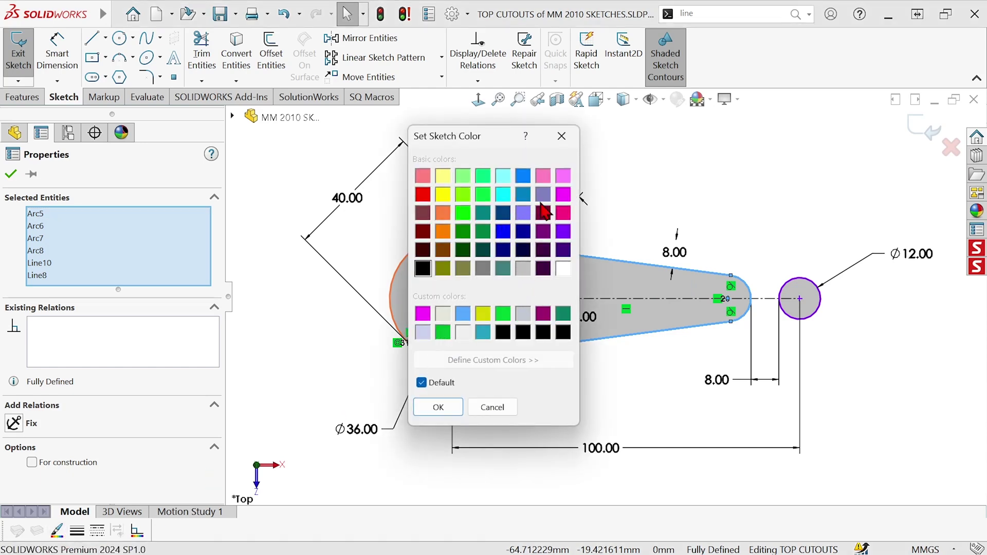
left_click(523, 176)
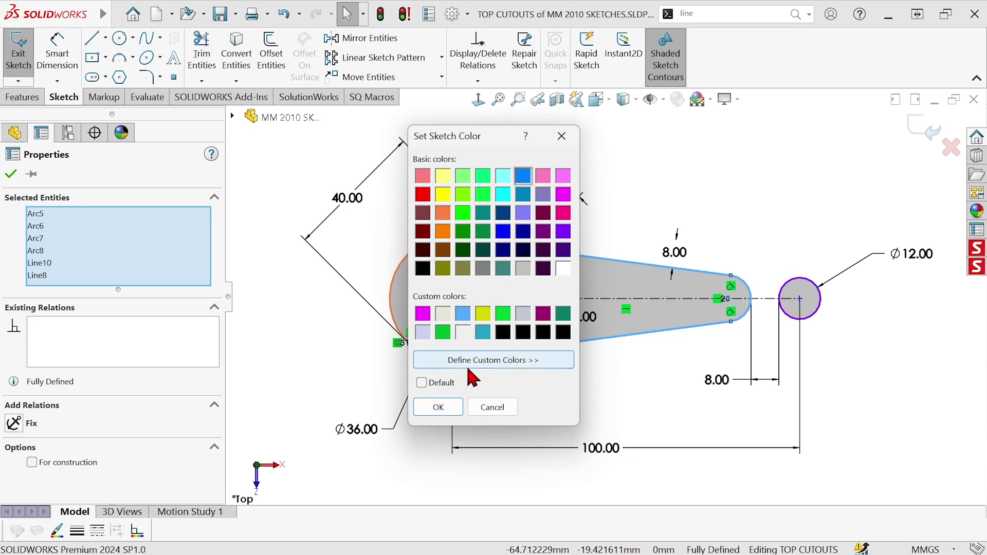
left_click(448, 408)
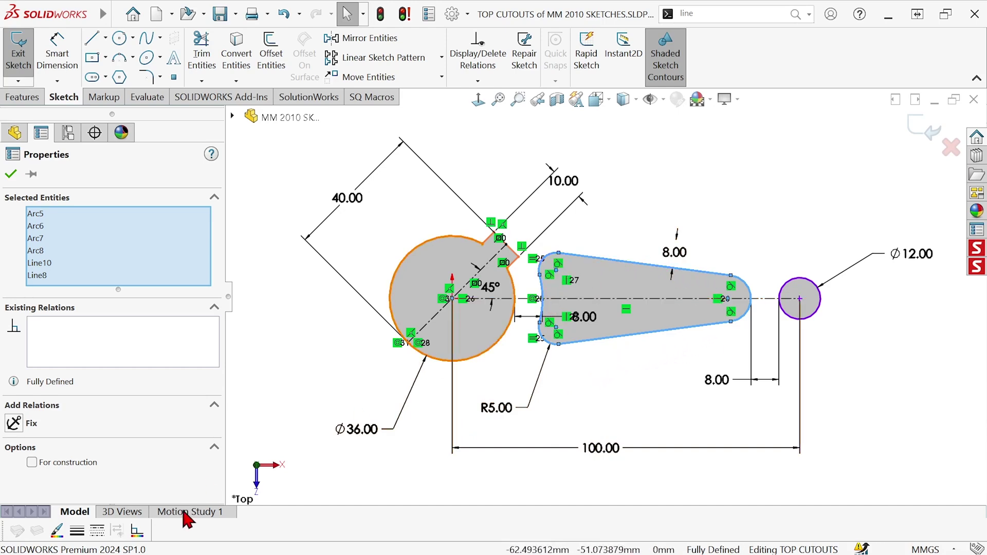
- Give the blue slot outline the dotted line style, then deselect
left_click(97, 532)
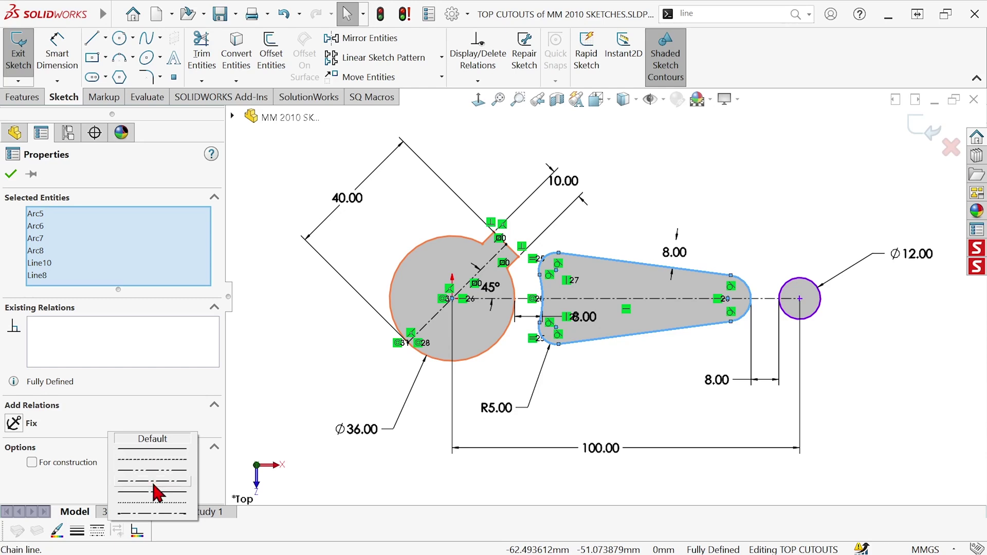
left_click(153, 461)
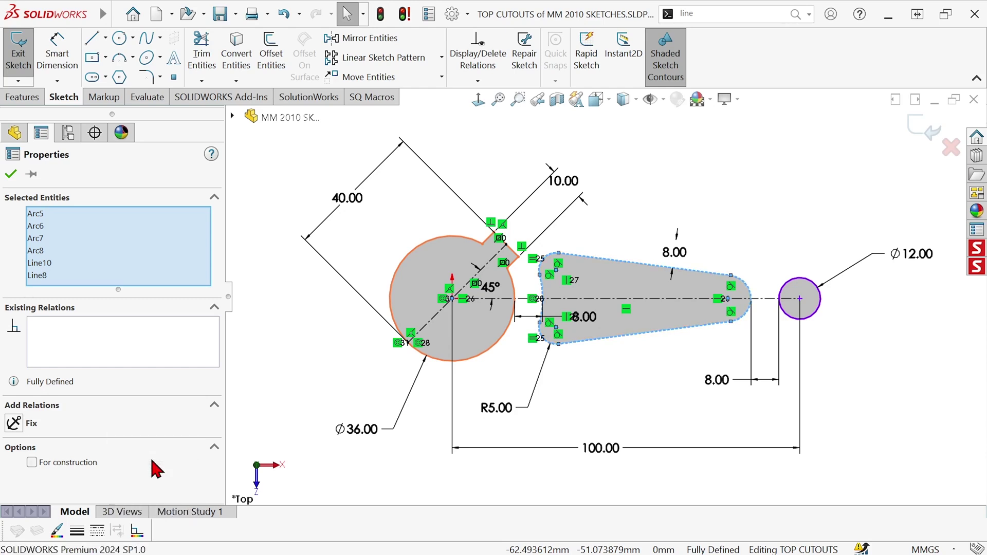
left_click(621, 424)
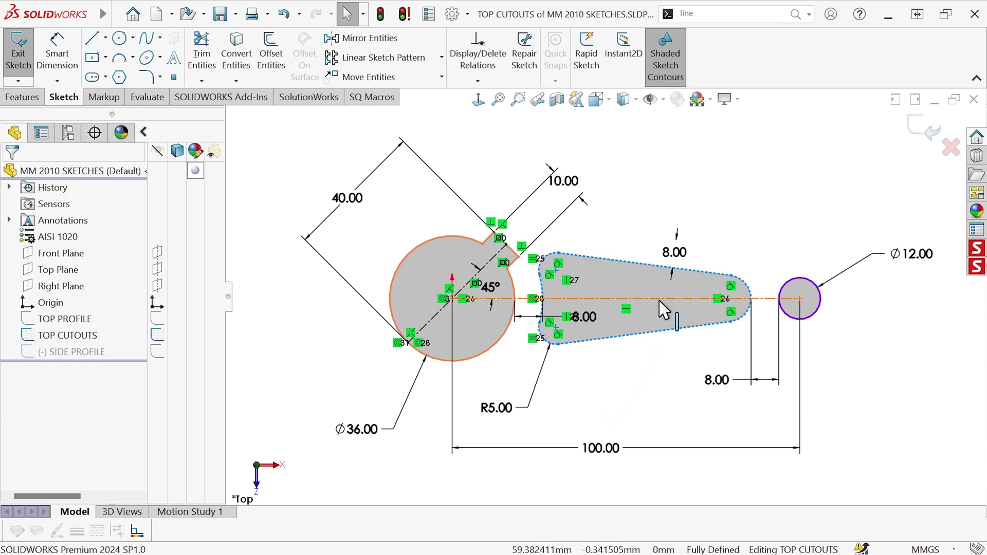
- Set the horizontal and diagonal centerlines to 2mm line thickness
left_click(660, 300)
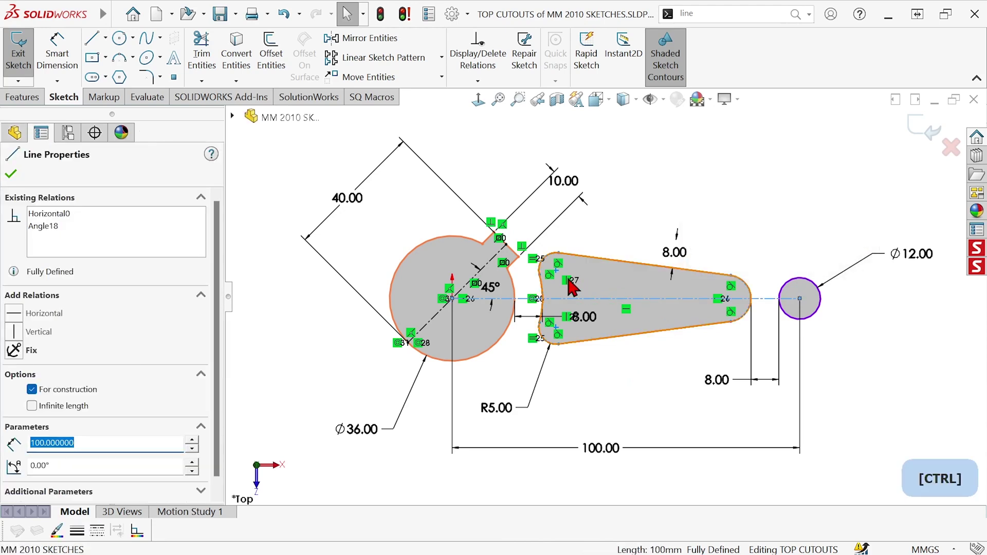
left_click(498, 268, "ctrl")
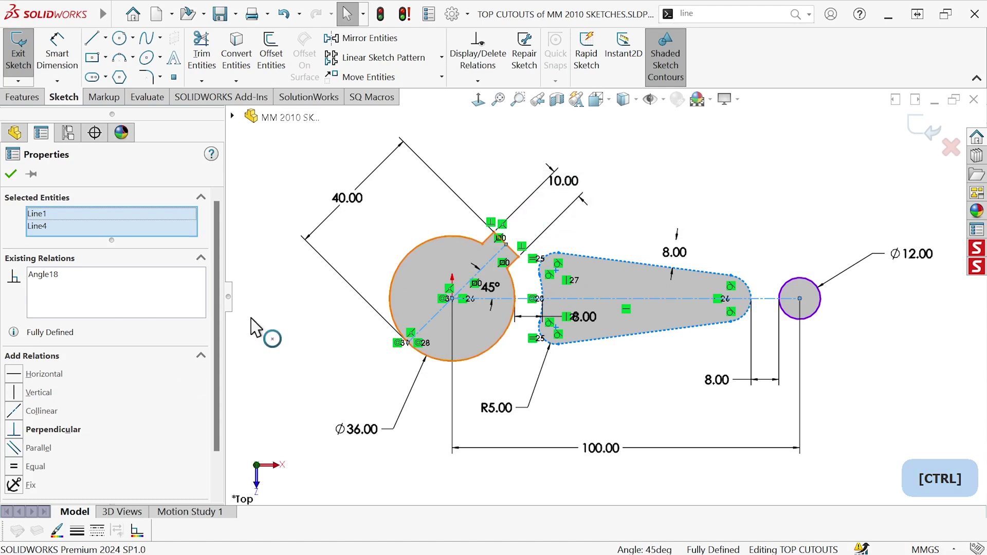
left_click(78, 533)
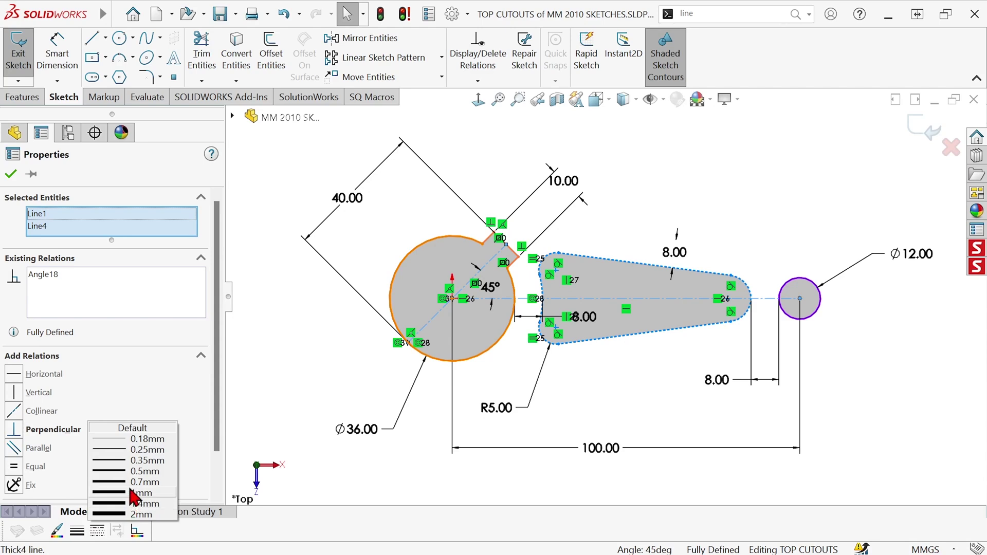
left_click(114, 514)
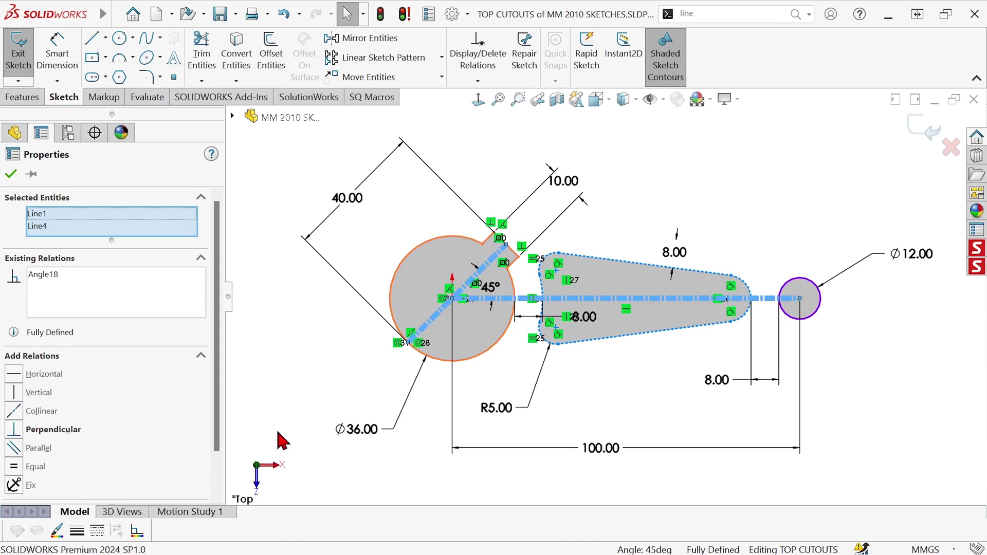
left_click(309, 386)
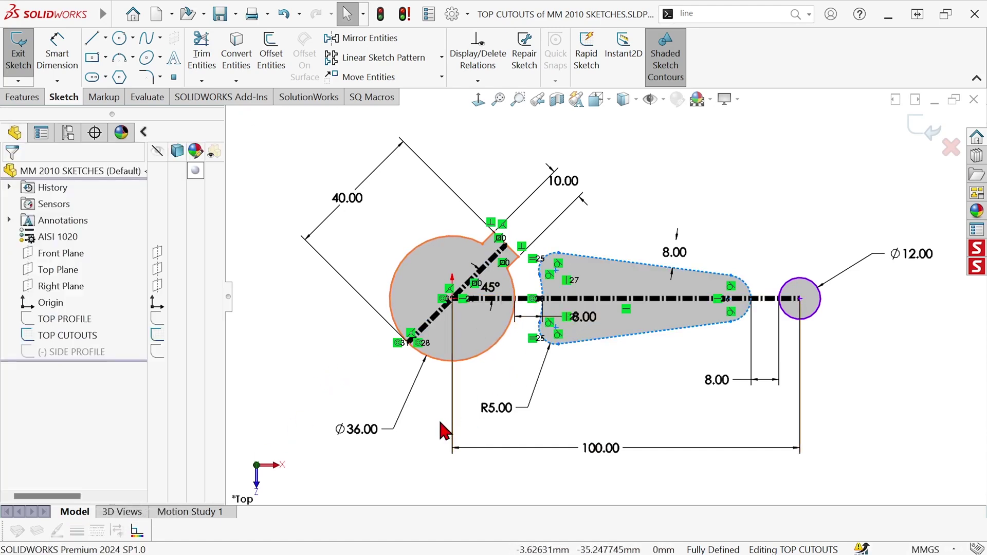
- Select the tapered slot's whole outline chain and apply a thicker line width
left_click(656, 342)
right_click(664, 339)
left_click(690, 273)
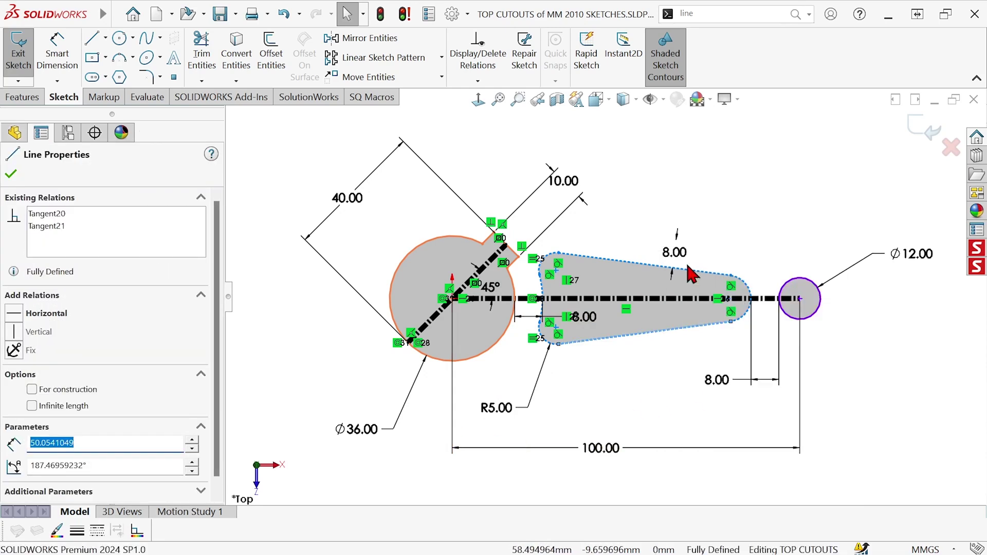
left_click(77, 532)
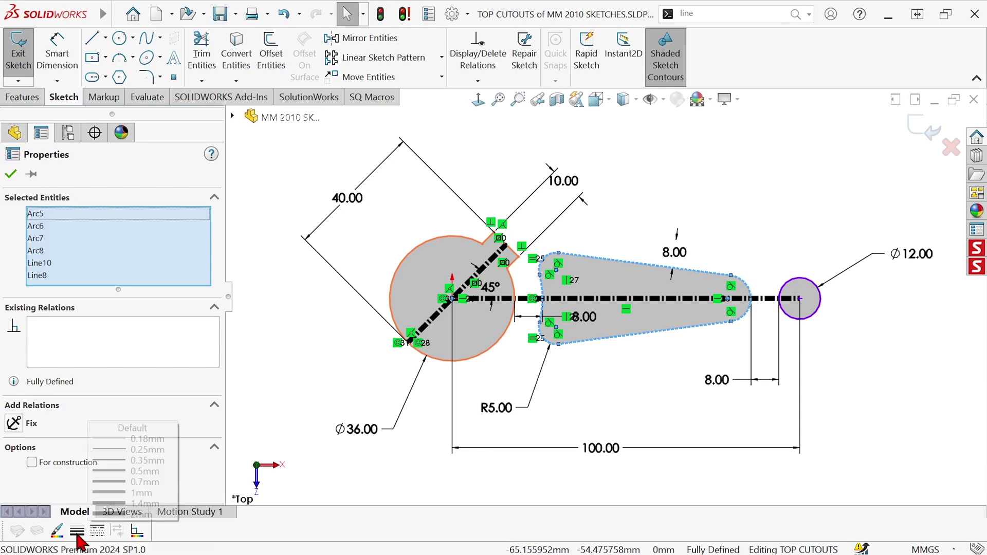
left_click(115, 496)
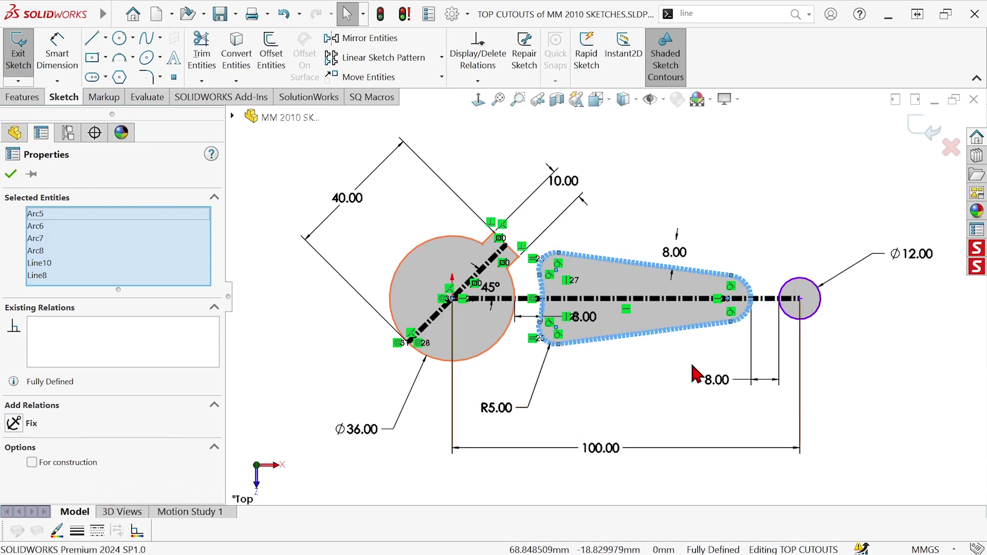
left_click(636, 361)
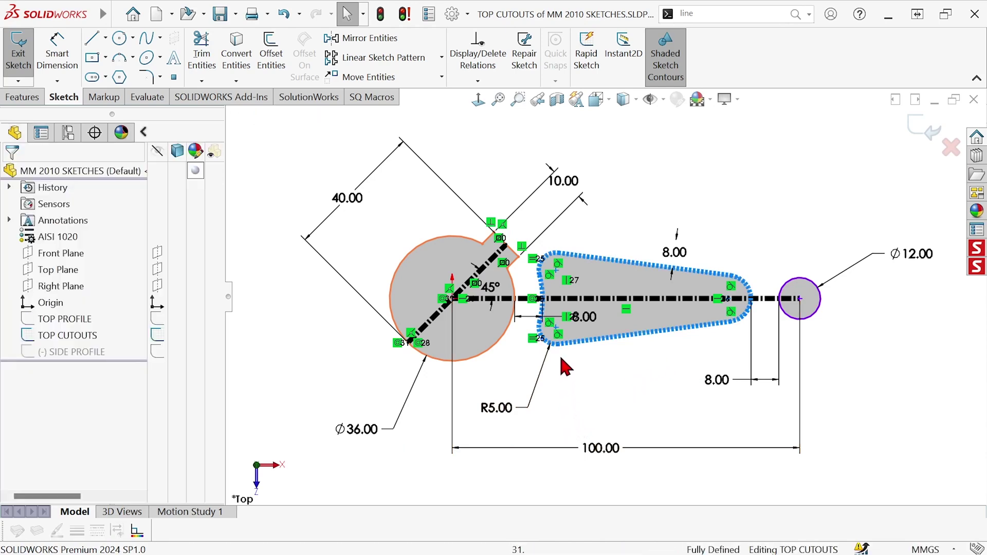
- Exit the TOP CUTOUTS sketch, orbit to a tilted view, and select it in the tree
left_click(922, 129)
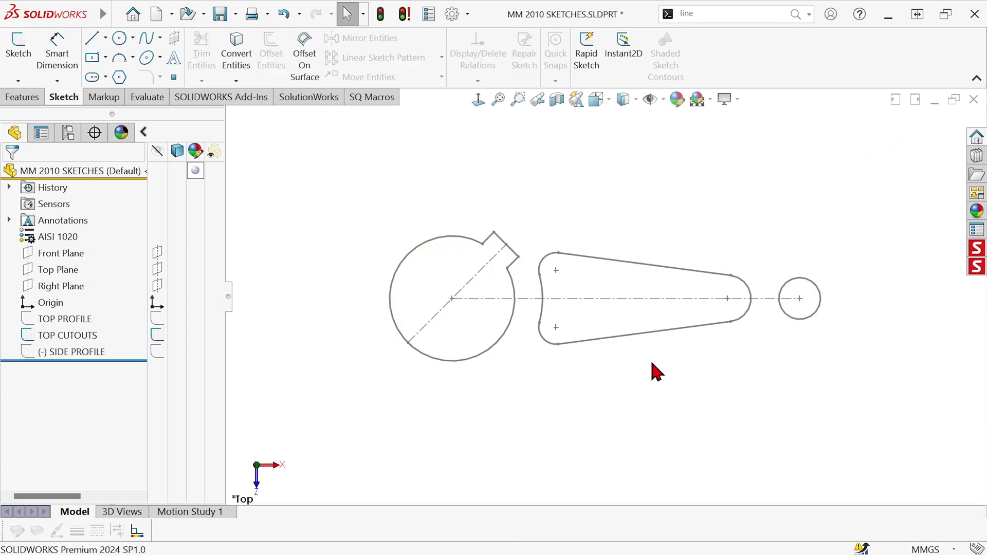
mouse_move(608, 435)
middle_mouse_down()
mouse_move(548, 269)
mouse_move(585, 245)
mouse_move(582, 291)
middle_mouse_up()
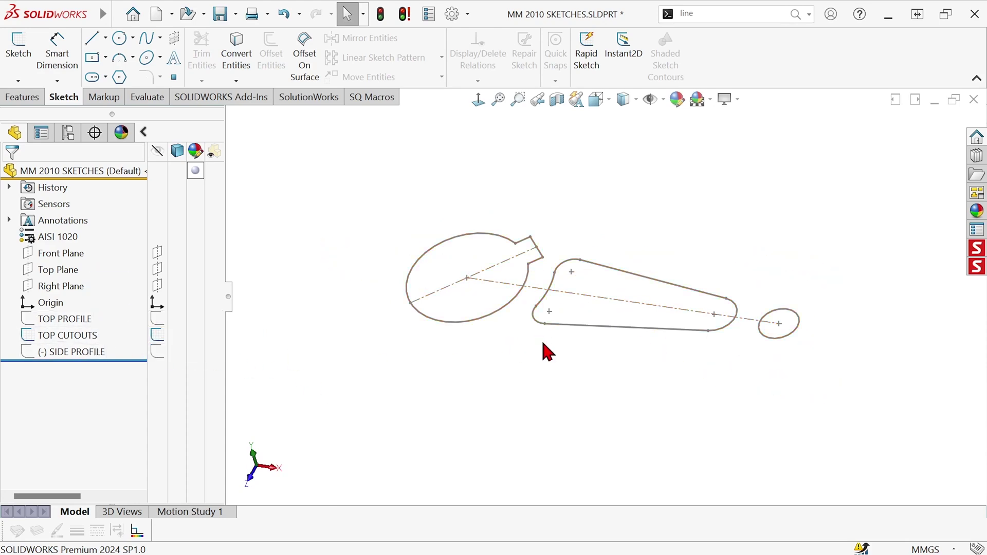
middle_click_drag(571, 378, 579, 363)
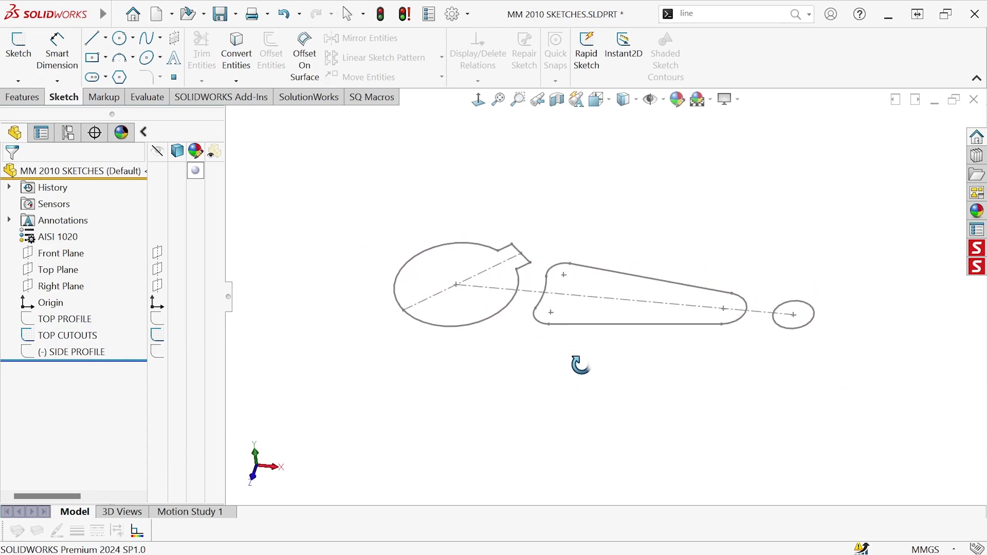
left_click(33, 339)
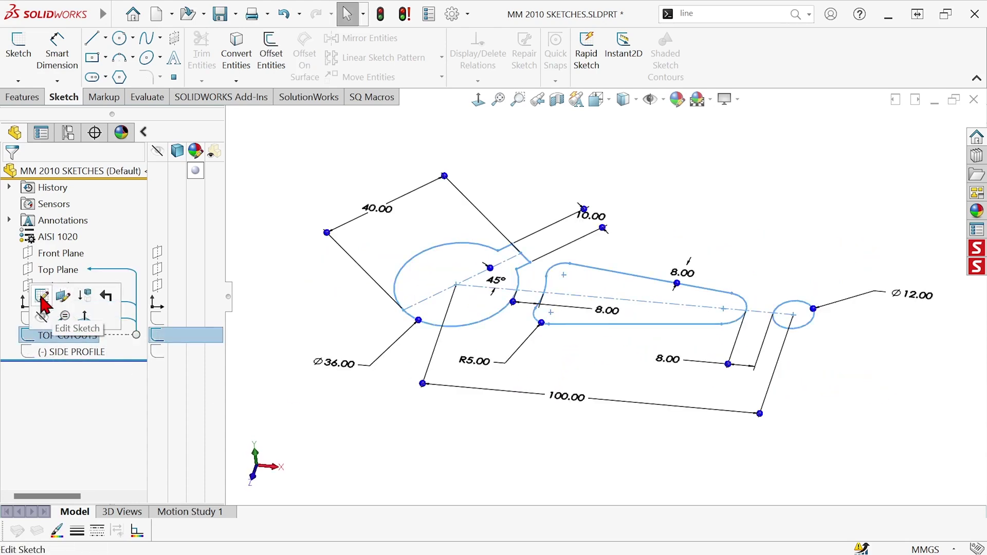
- Edit the TOP CUTOUTS sketch again and select the Ø12 circle
left_click(42, 296)
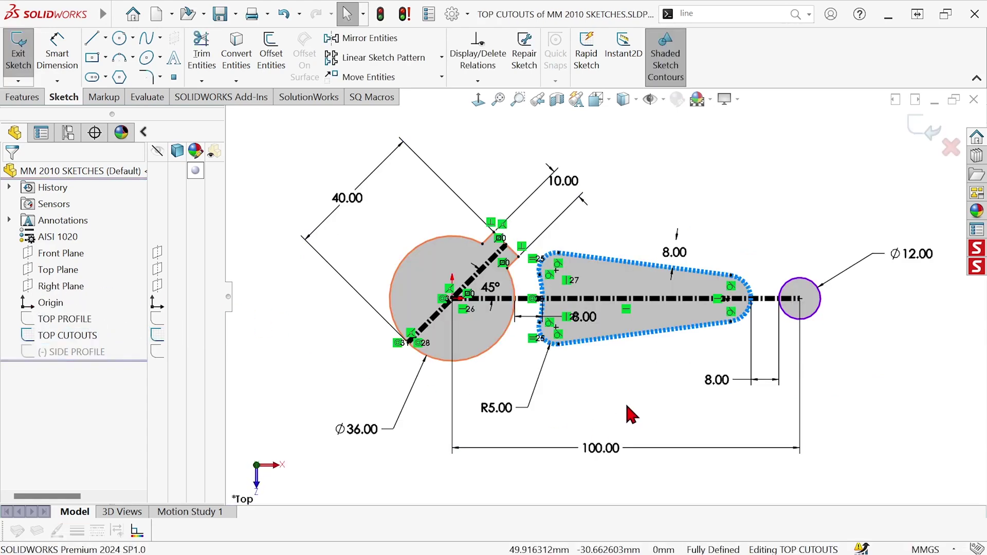
left_click(792, 321)
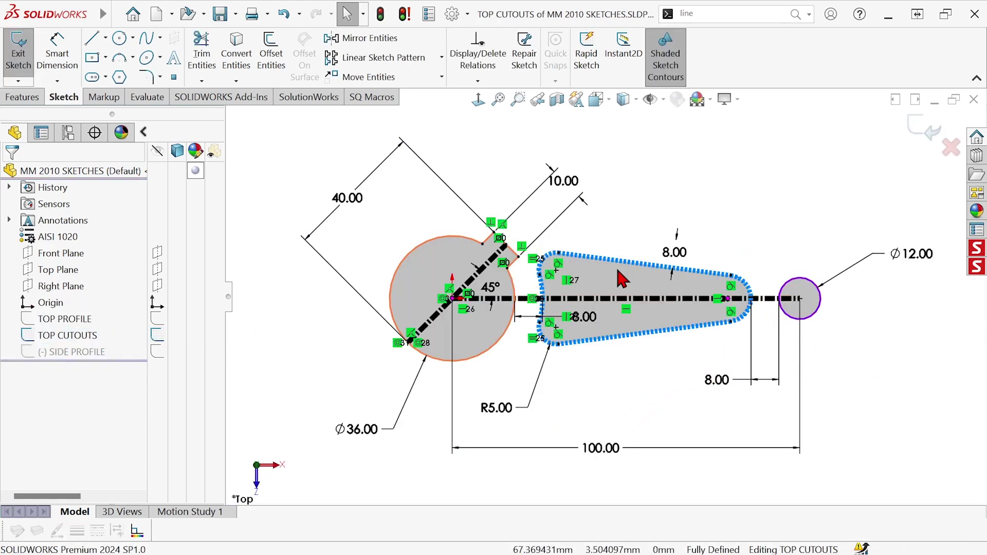